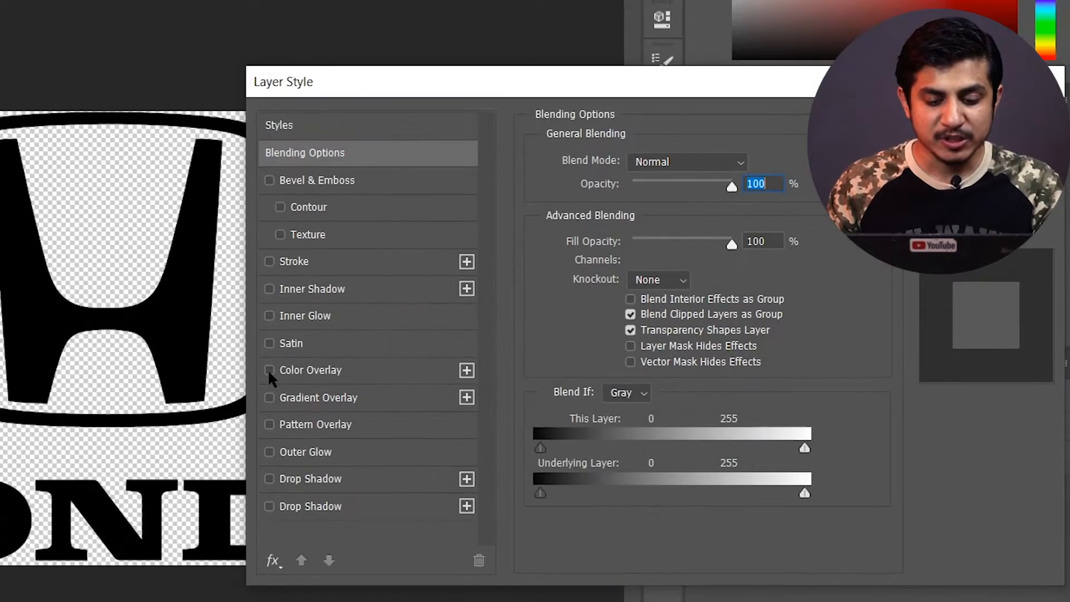
- Add a Color Overlay to the logo layer using the neutral gray 777777
{"action": "left_click", "coordinate": [269, 370]}
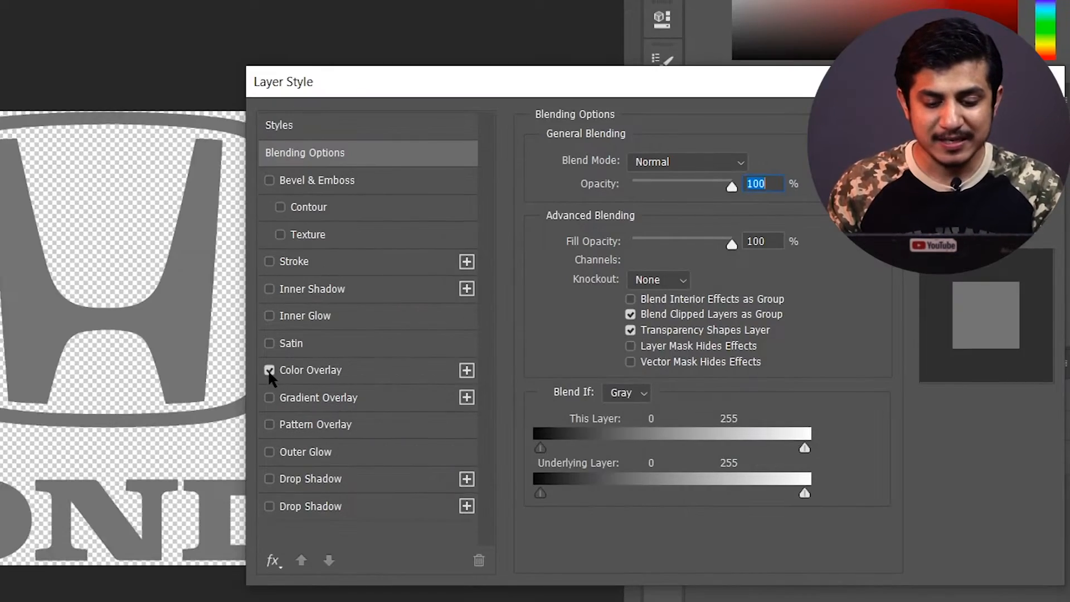
{"action": "left_click", "coordinate": [309, 374]}
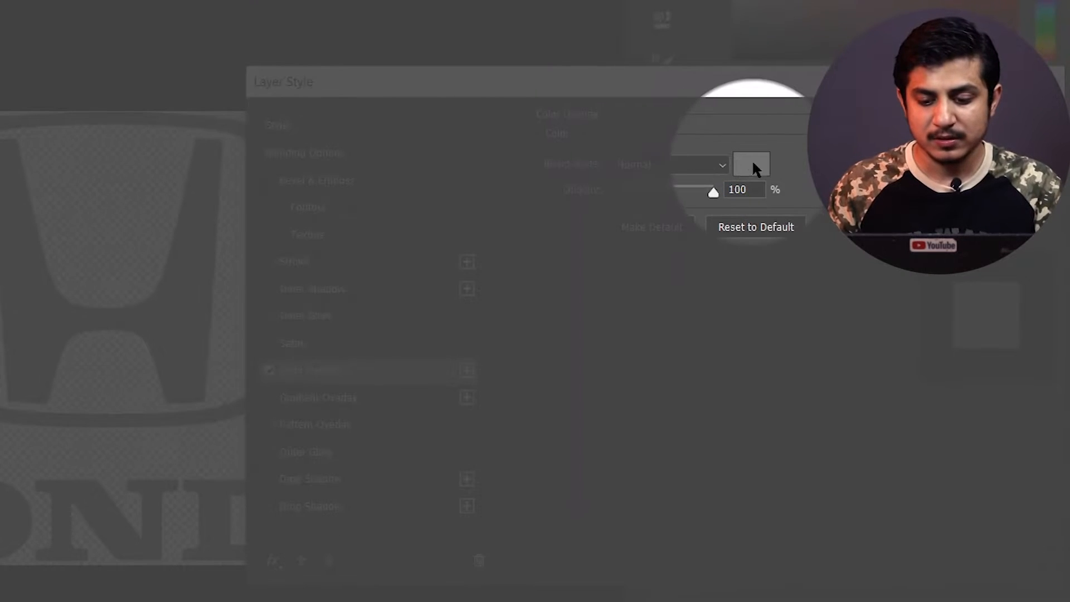
{"action": "left_click", "coordinate": [751, 161]}
{"action": "left_click", "coordinate": [521, 365]}
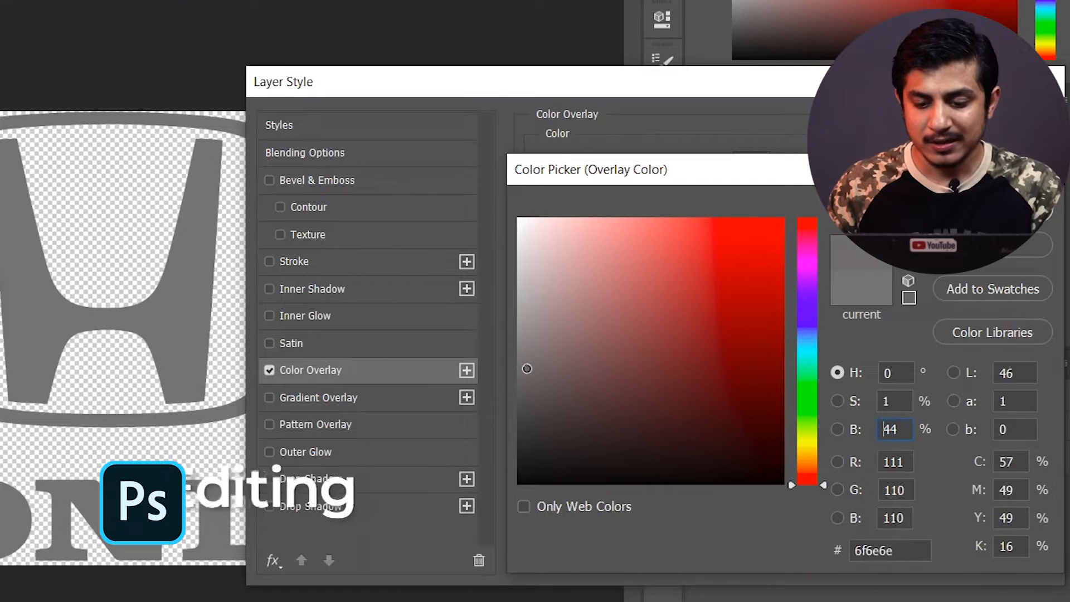
{"action": "left_click_drag", "start_coordinate": [520, 365], "coordinate": [518, 360]}
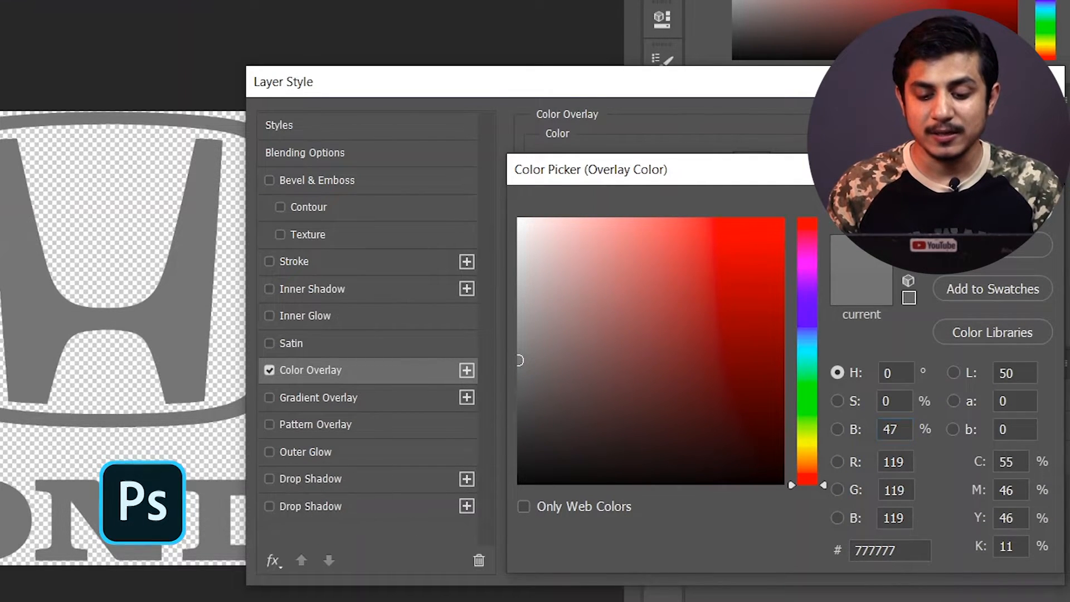
{"action": "key", "text": "Return"}
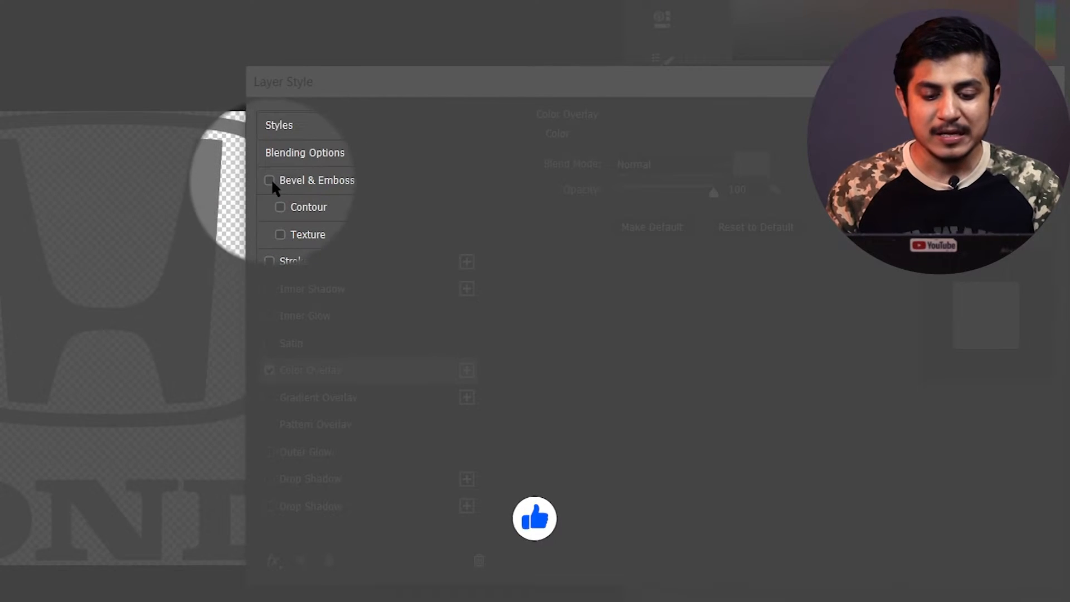
- Enable Bevel & Emboss on the logo layer and set its style to Inner Bevel
{"action": "left_click", "coordinate": [270, 181]}
{"action": "left_click", "coordinate": [313, 181]}
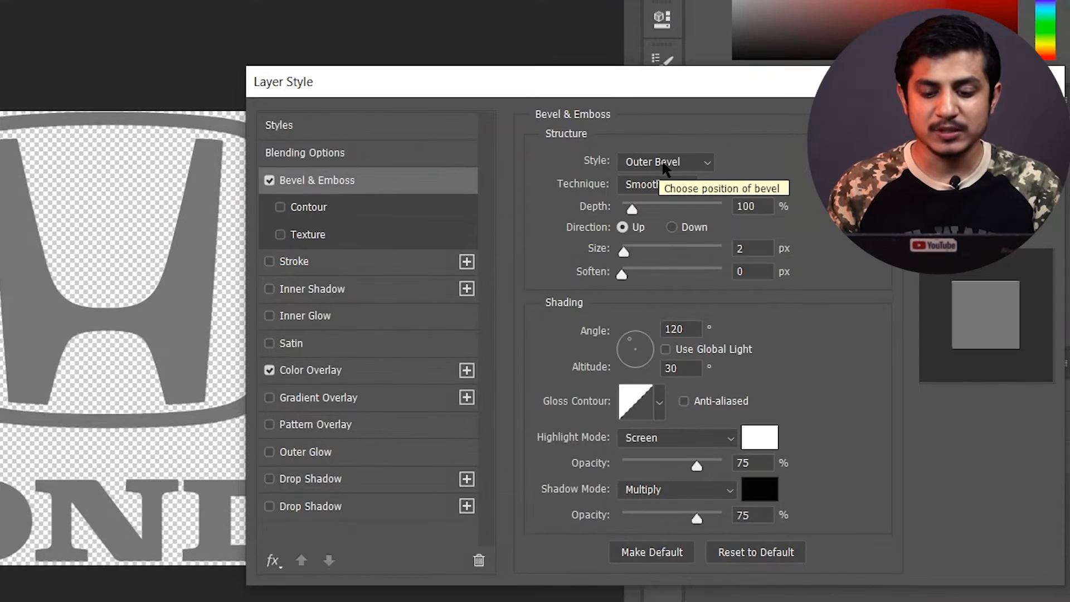
{"action": "left_click", "coordinate": [663, 164]}
{"action": "left_click", "coordinate": [657, 198]}
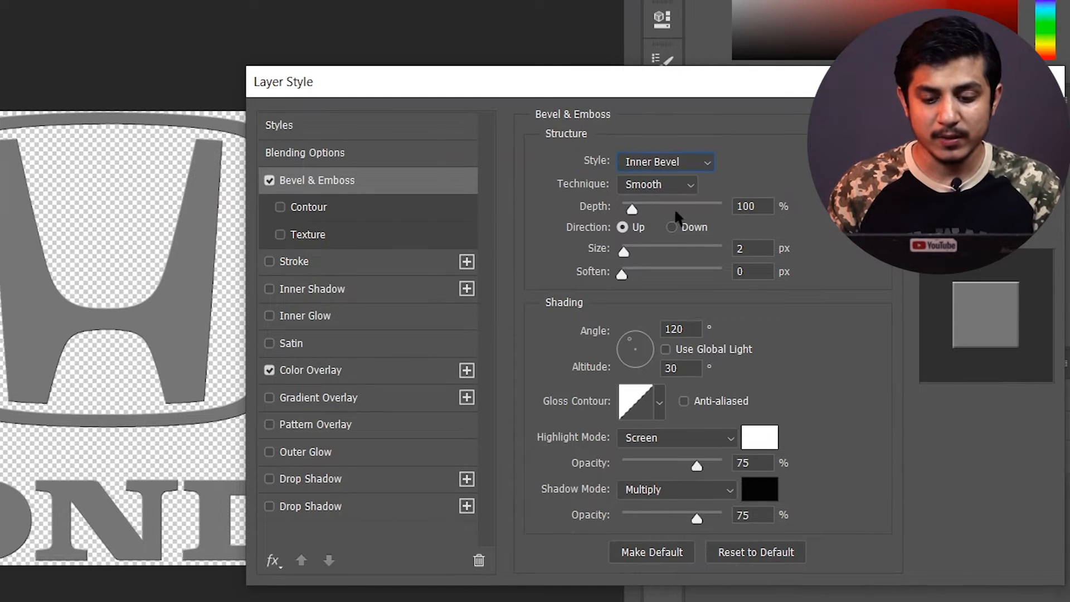
- Set the inner bevel's depth to 600%, size to 40 px and soften to 5 px
{"action": "left_click", "coordinate": [767, 211]}
{"action": "type", "text": "600"}
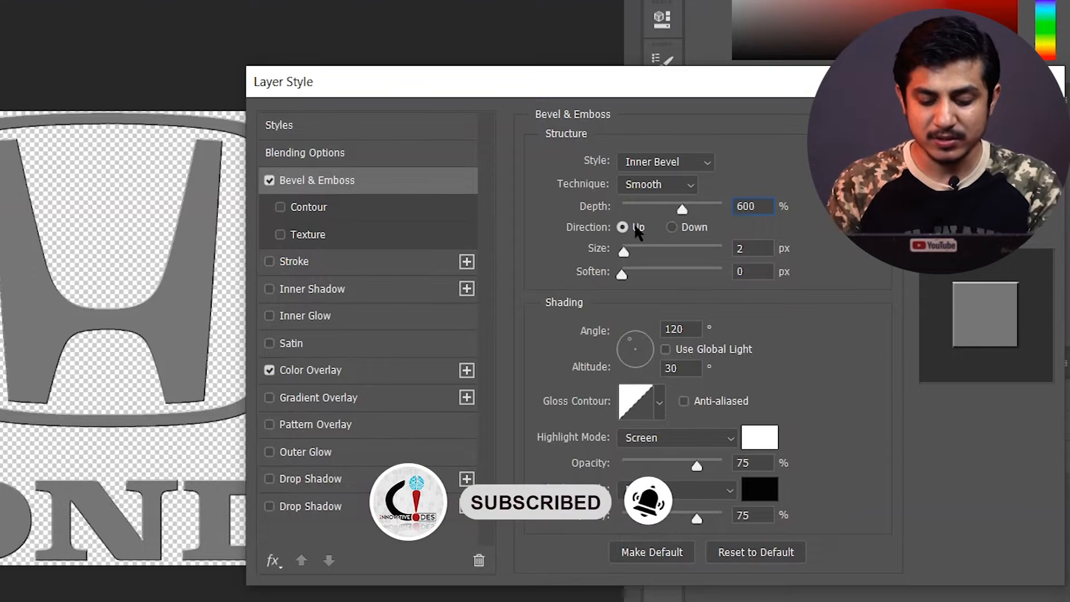
{"action": "left_click", "coordinate": [741, 251]}
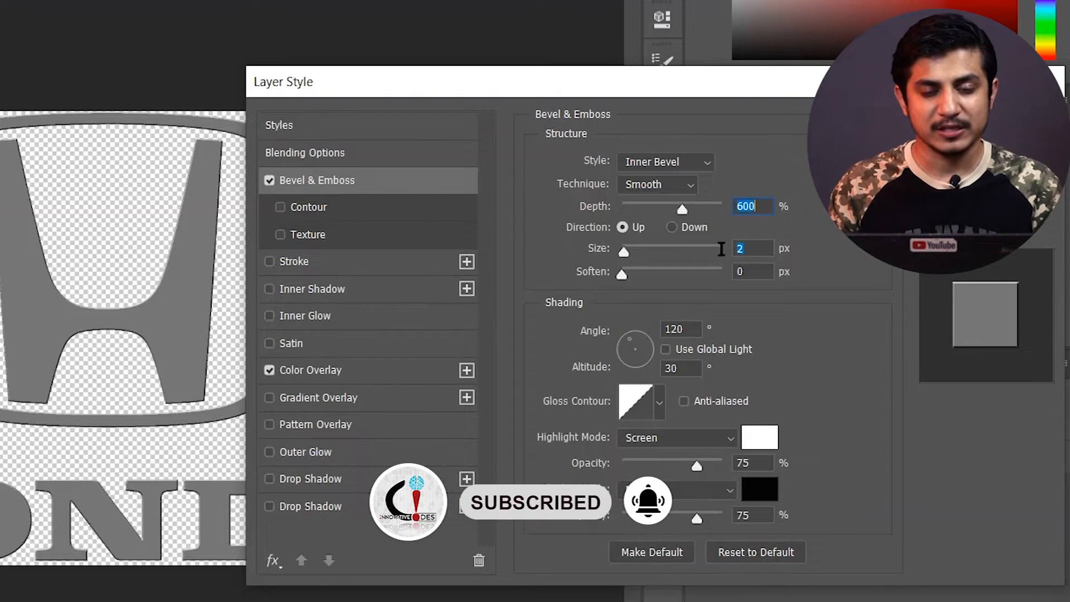
{"action": "type", "text": "40"}
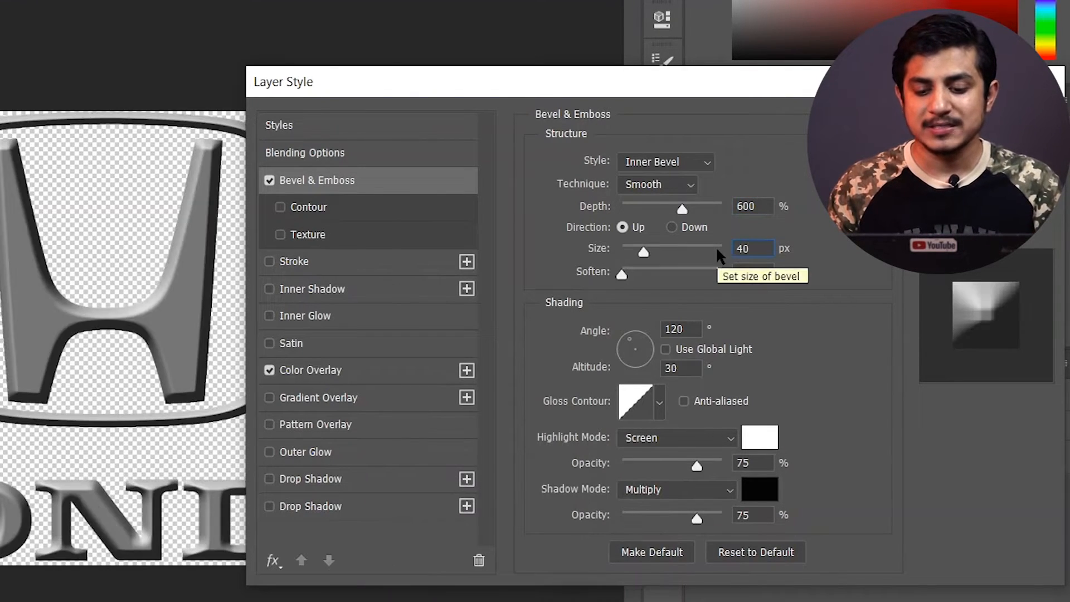
{"action": "left_click", "coordinate": [746, 274]}
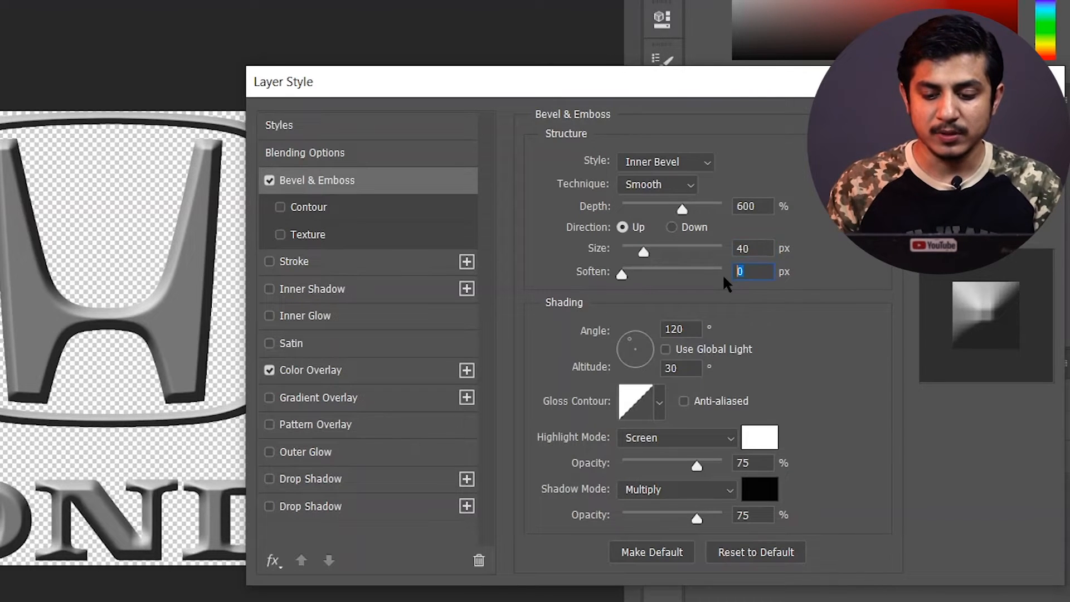
{"action": "type", "text": "5"}
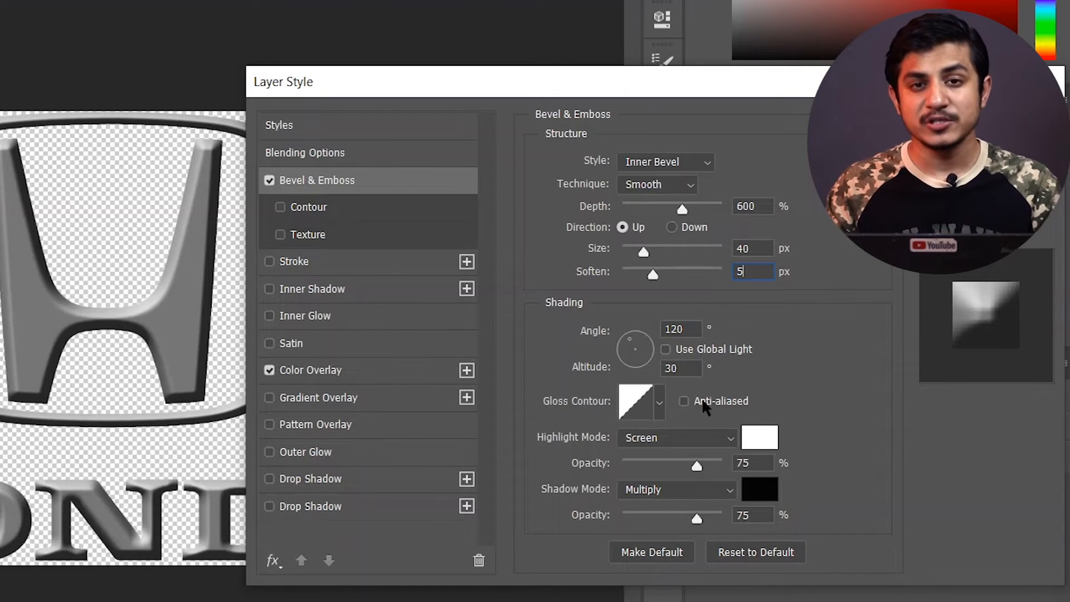
- Choose the Linear gloss contour from the small list of presets and apply the layer style
{"action": "left_click", "coordinate": [660, 403]}
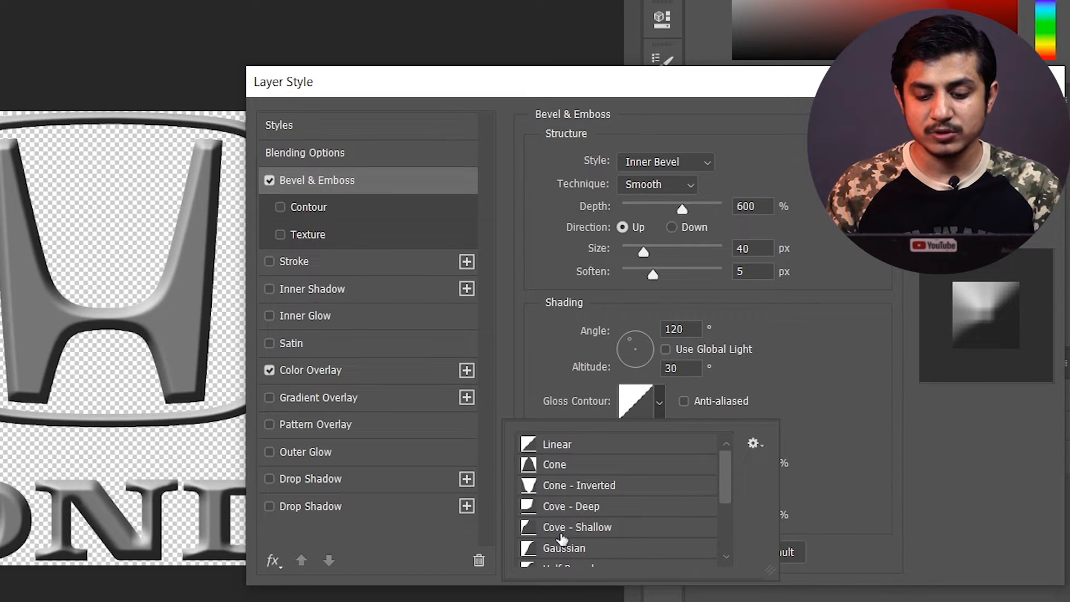
{"action": "left_click", "coordinate": [754, 445]}
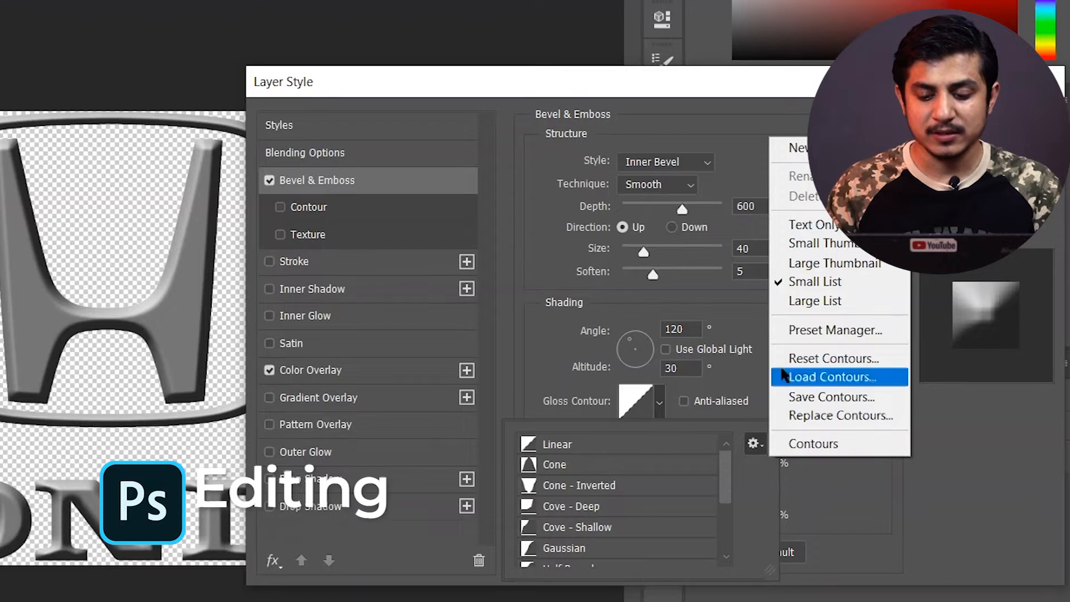
{"action": "left_click", "coordinate": [812, 285]}
{"action": "left_click", "coordinate": [759, 443]}
{"action": "left_click", "coordinate": [762, 446]}
{"action": "left_click", "coordinate": [581, 452]}
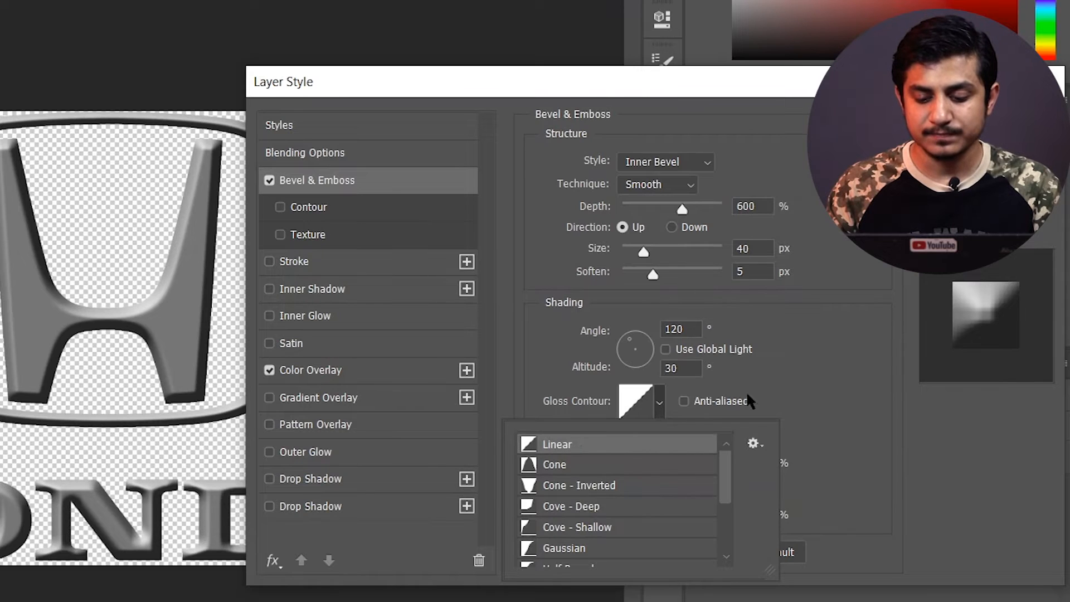
{"action": "left_click", "coordinate": [658, 397]}
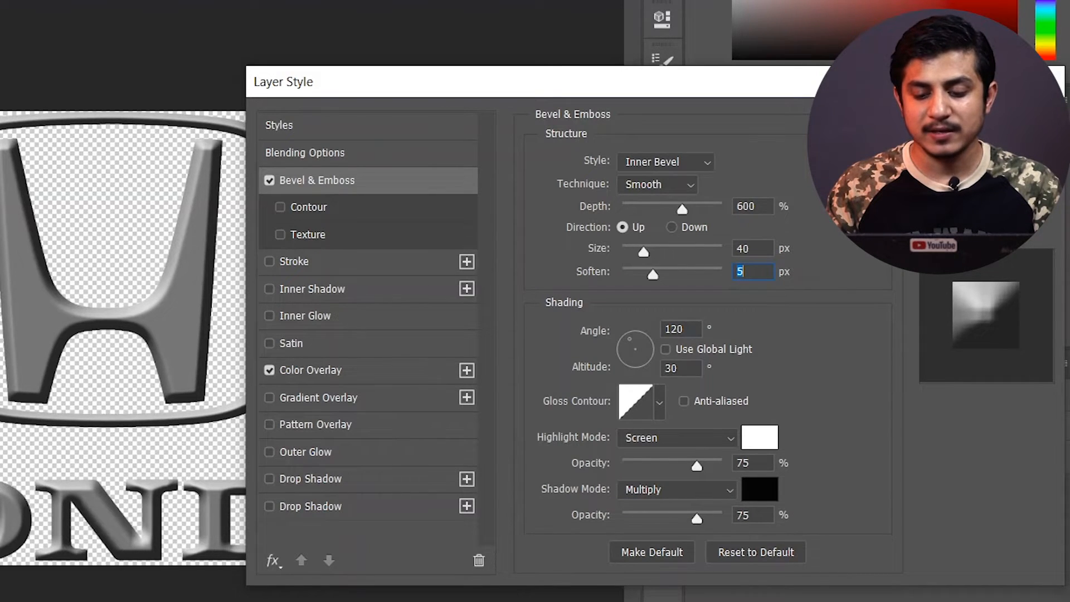
{"action": "left_click", "coordinate": [987, 122]}
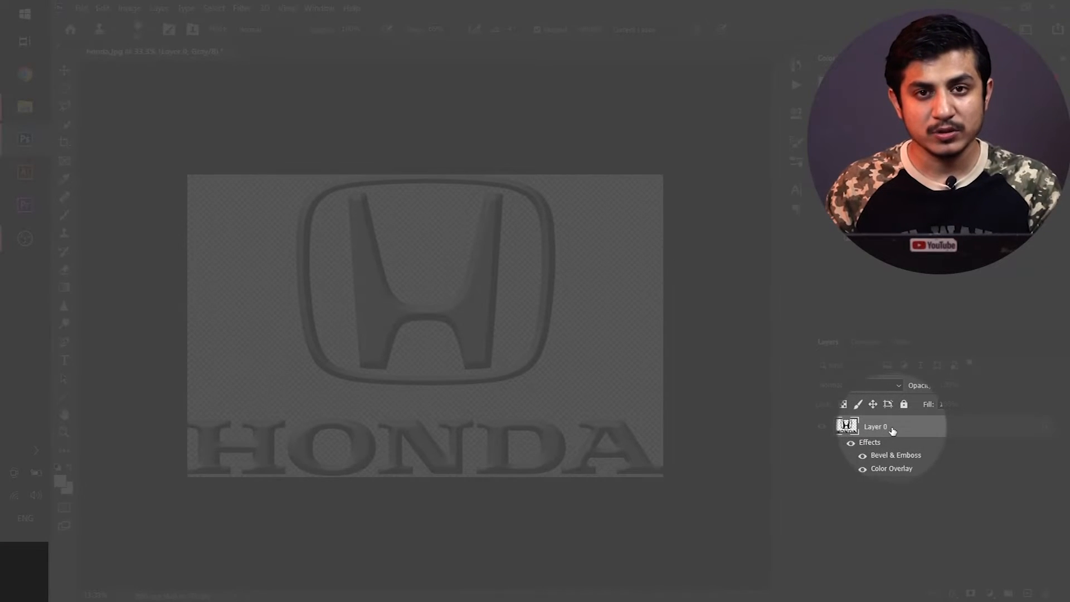
- Convert Layer 0 to a smart object and add a Bevel & Emboss effect with the Outer Bevel style
{"action": "right_click", "coordinate": [903, 428]}
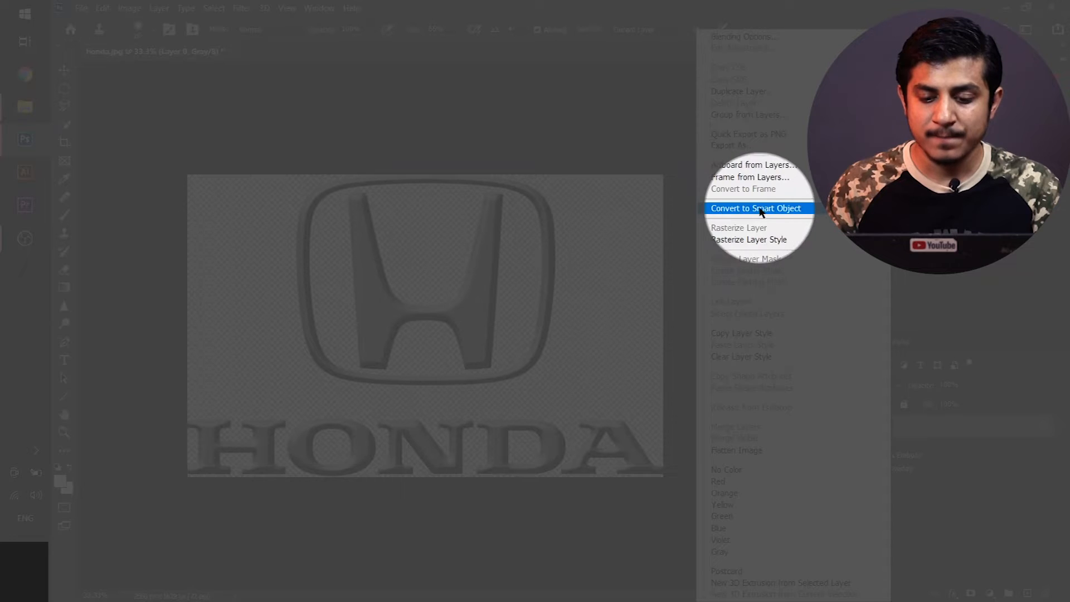
{"action": "left_click", "coordinate": [783, 209]}
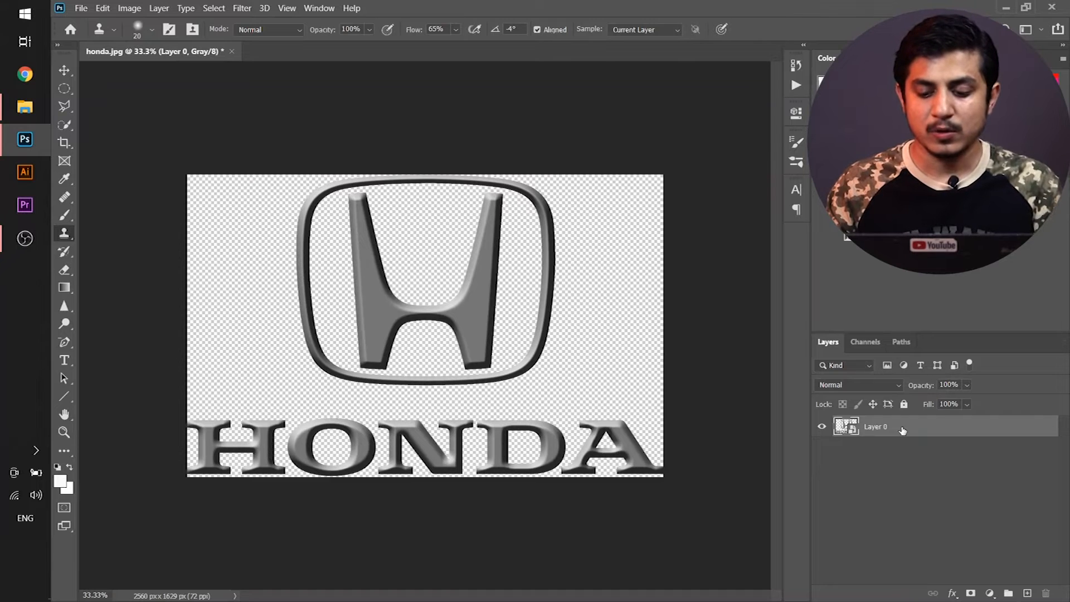
{"action": "right_click", "coordinate": [903, 431]}
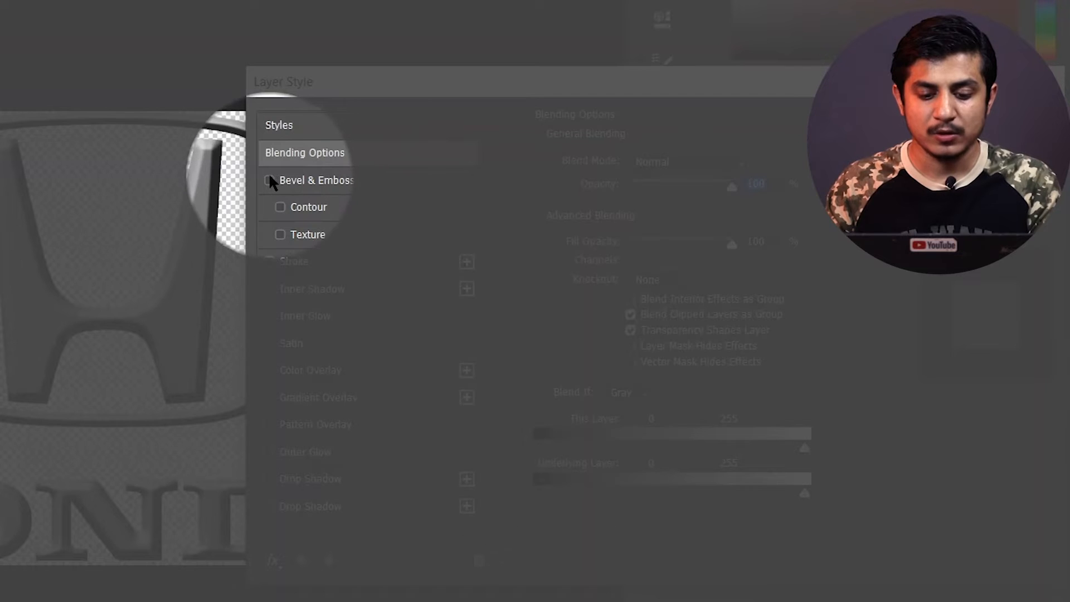
{"action": "left_click", "coordinate": [270, 180]}
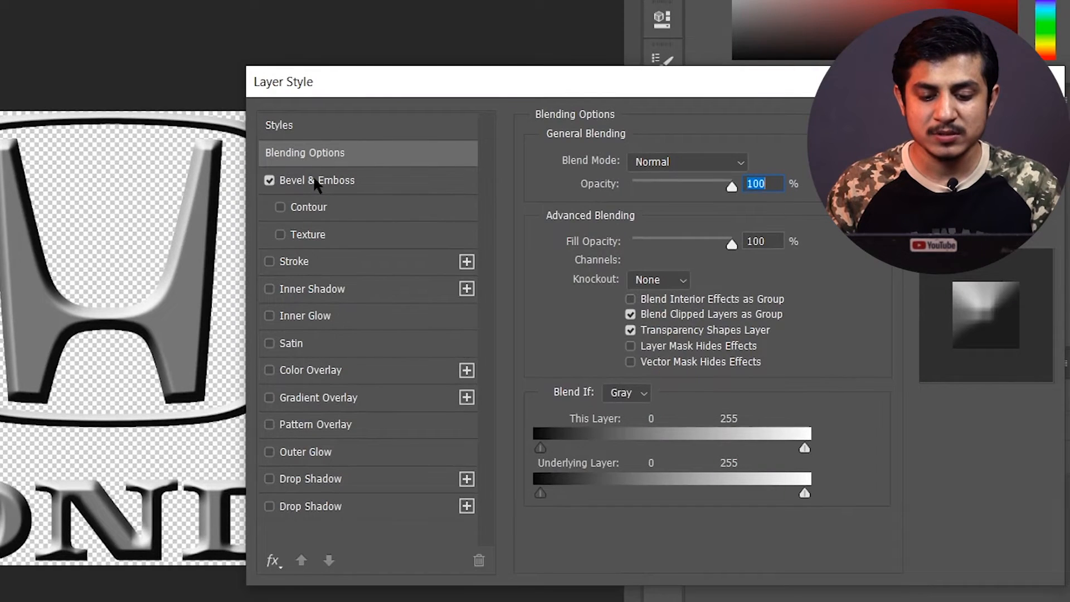
{"action": "left_click", "coordinate": [314, 180]}
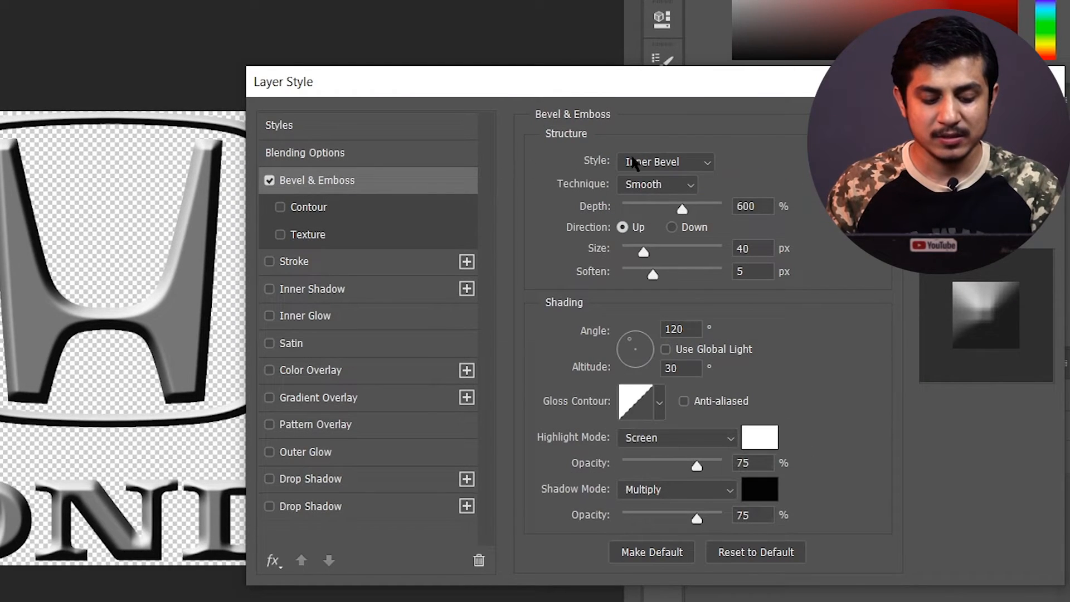
{"action": "left_click", "coordinate": [676, 159]}
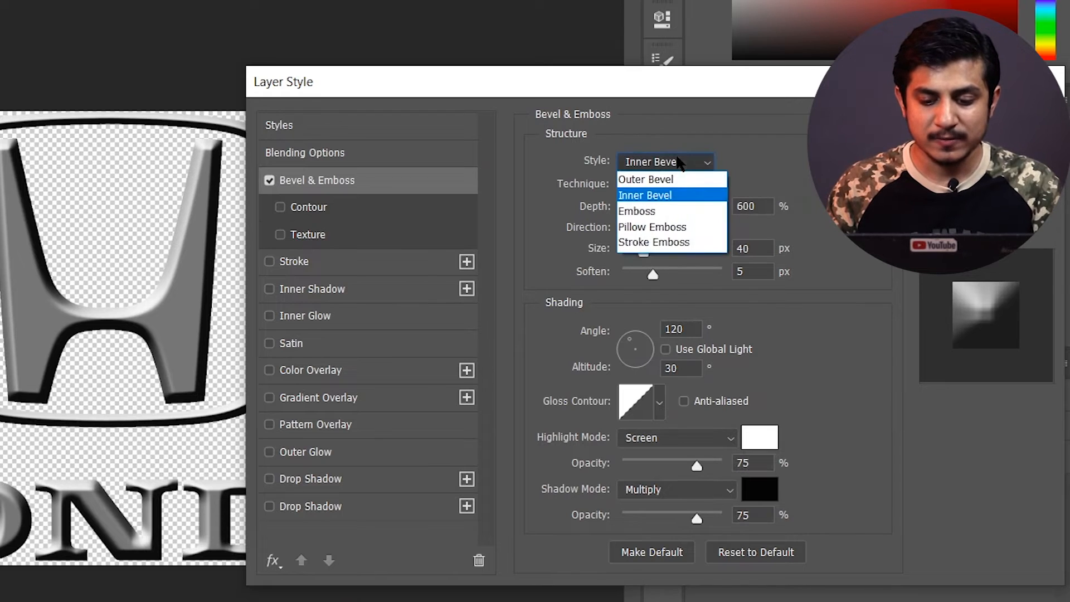
{"action": "left_click", "coordinate": [649, 180]}
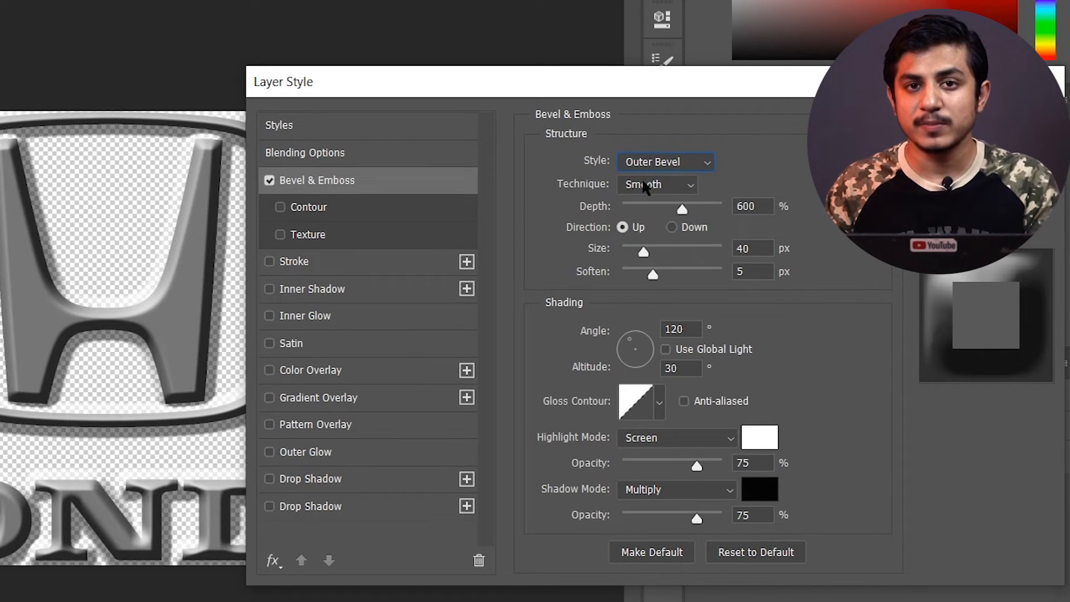
- Set the outer bevel's depth to 100%, size to 7 px and soften to 0 px
{"action": "left_click", "coordinate": [752, 206]}
{"action": "type", "text": "100"}
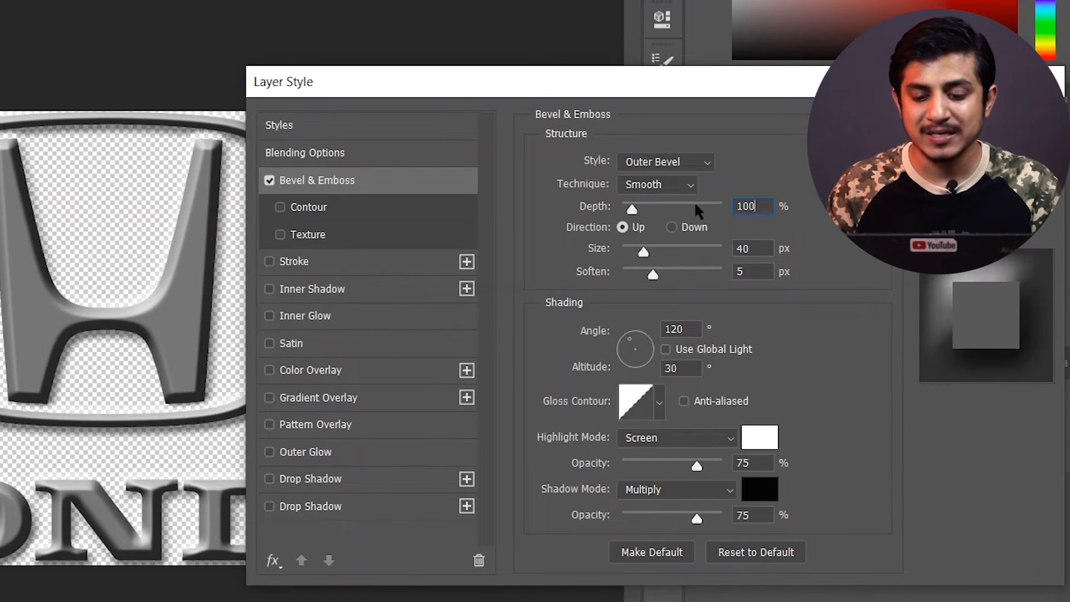
{"action": "left_click_drag", "start_coordinate": [758, 252], "coordinate": [725, 246]}
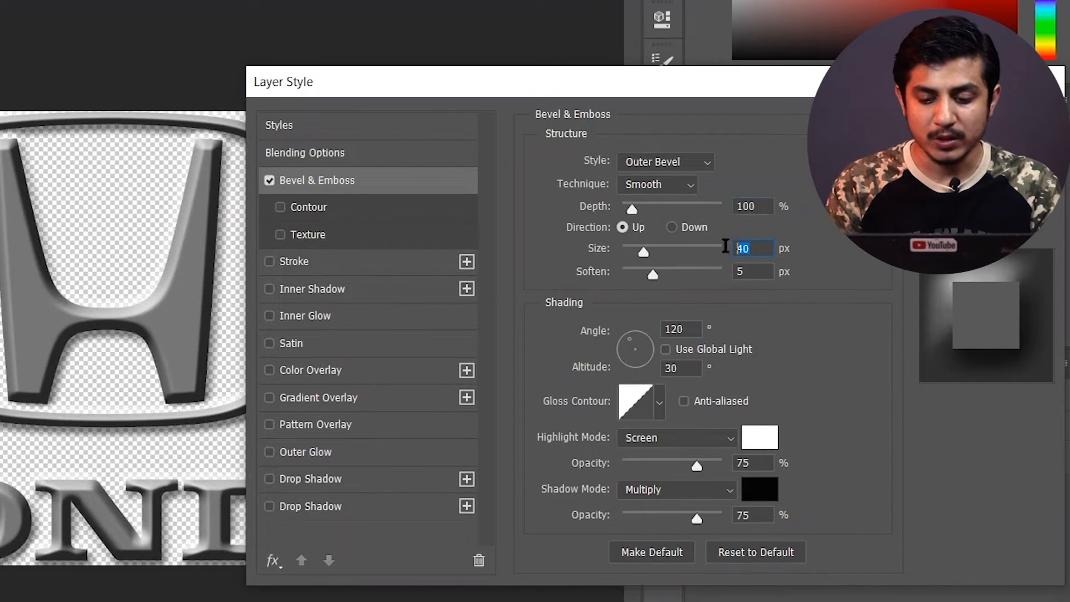
{"action": "type", "text": "7"}
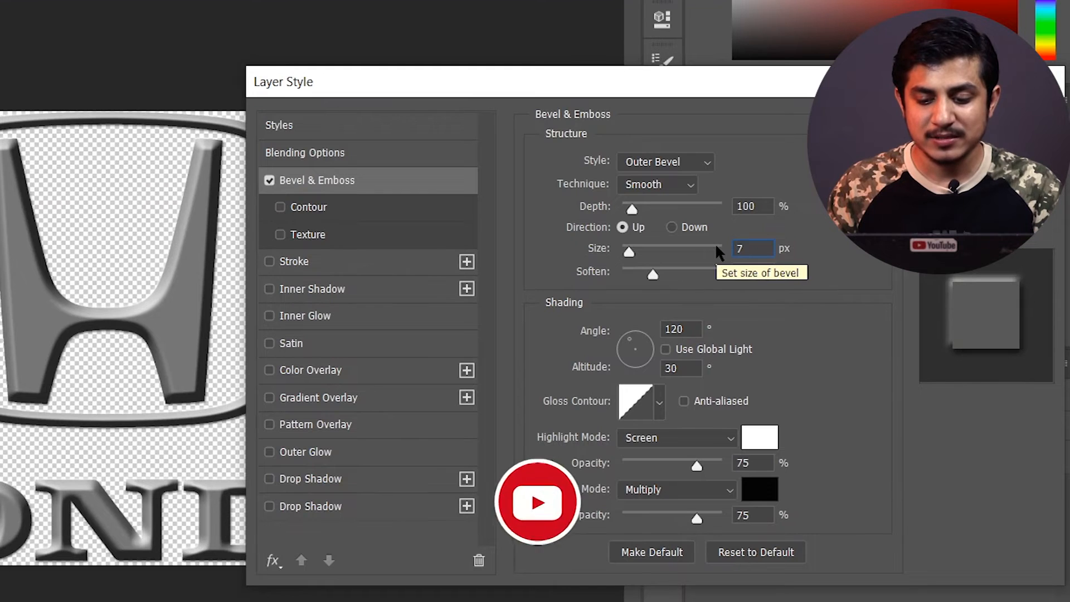
{"action": "left_click_drag", "start_coordinate": [758, 272], "coordinate": [724, 272]}
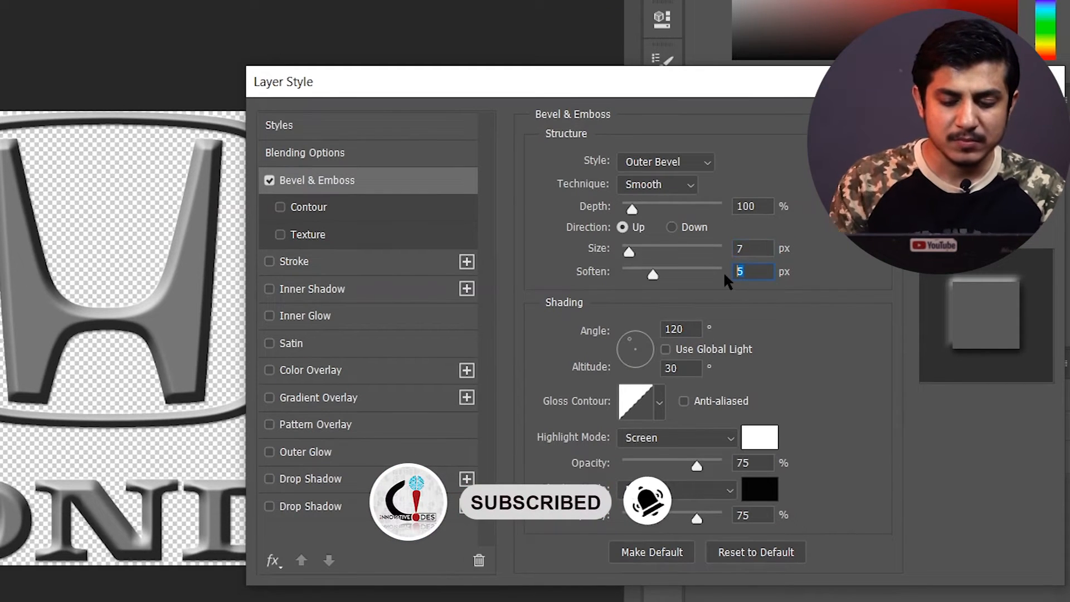
{"action": "type", "text": "0"}
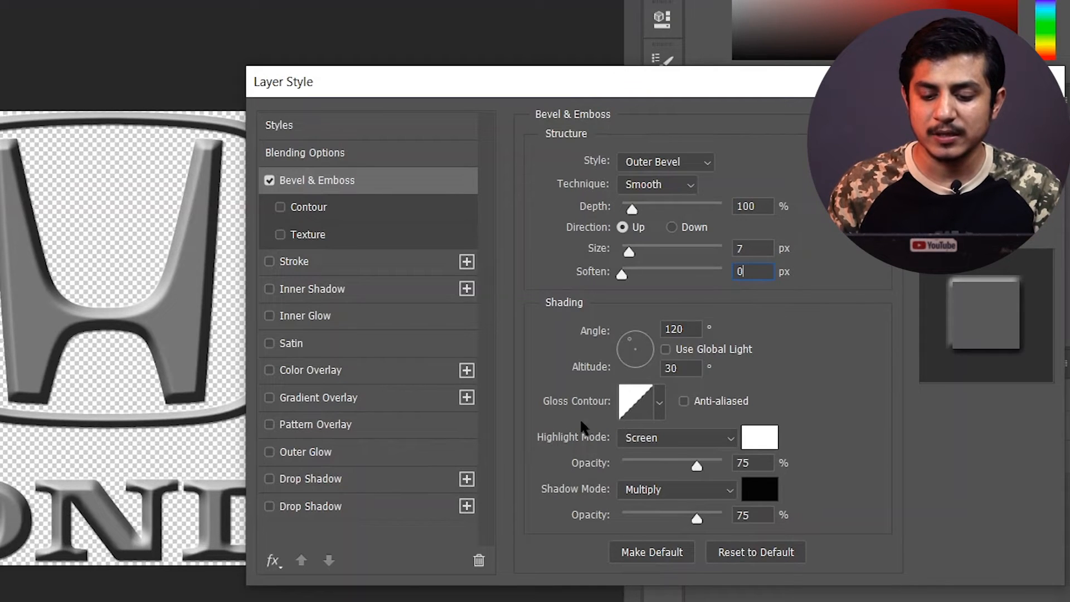
- Choose the Ring - Double gloss contour for the outer bevel and apply the layer style
{"action": "left_click", "coordinate": [659, 401]}
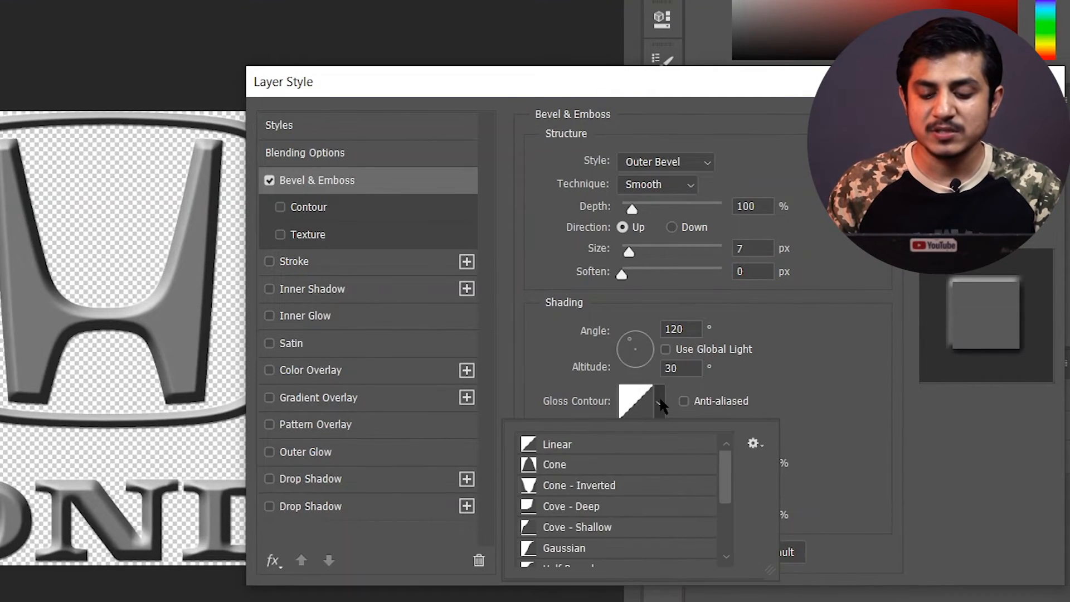
{"action": "scroll", "coordinate": [600, 496], "scroll_direction": "down", "scroll_amount": 1}
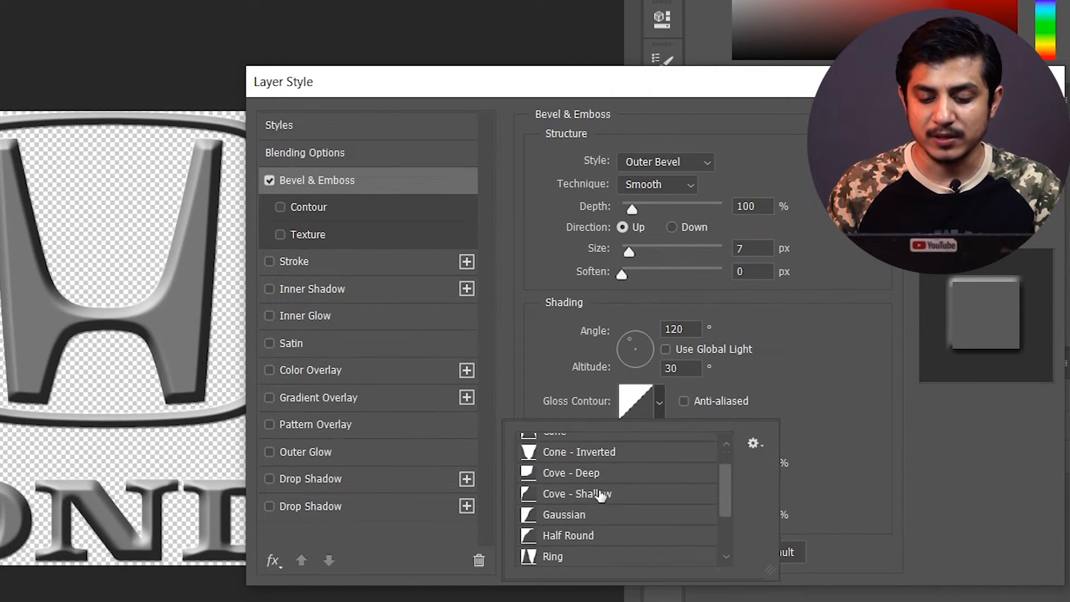
{"action": "scroll", "coordinate": [575, 541], "scroll_direction": "down", "scroll_amount": 1}
{"action": "left_click", "coordinate": [574, 543]}
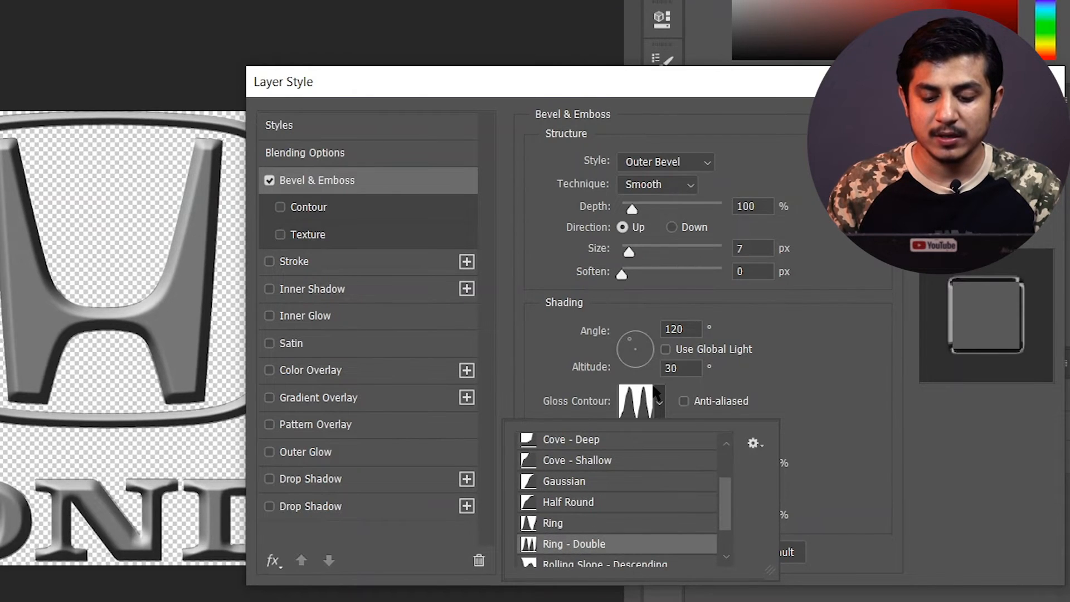
{"action": "left_click", "coordinate": [659, 400]}
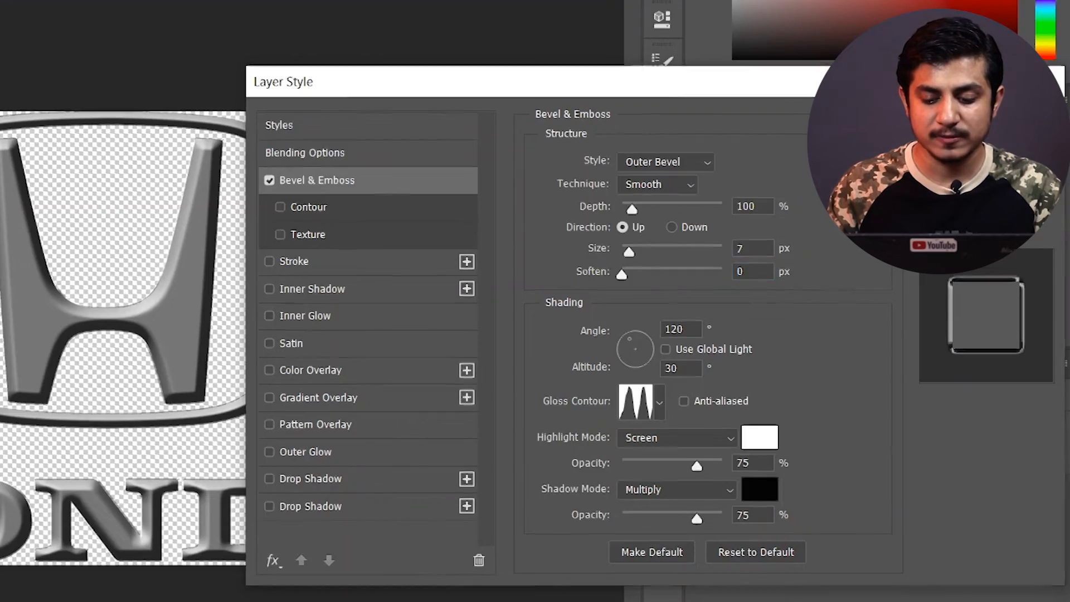
{"action": "key", "text": "Return"}
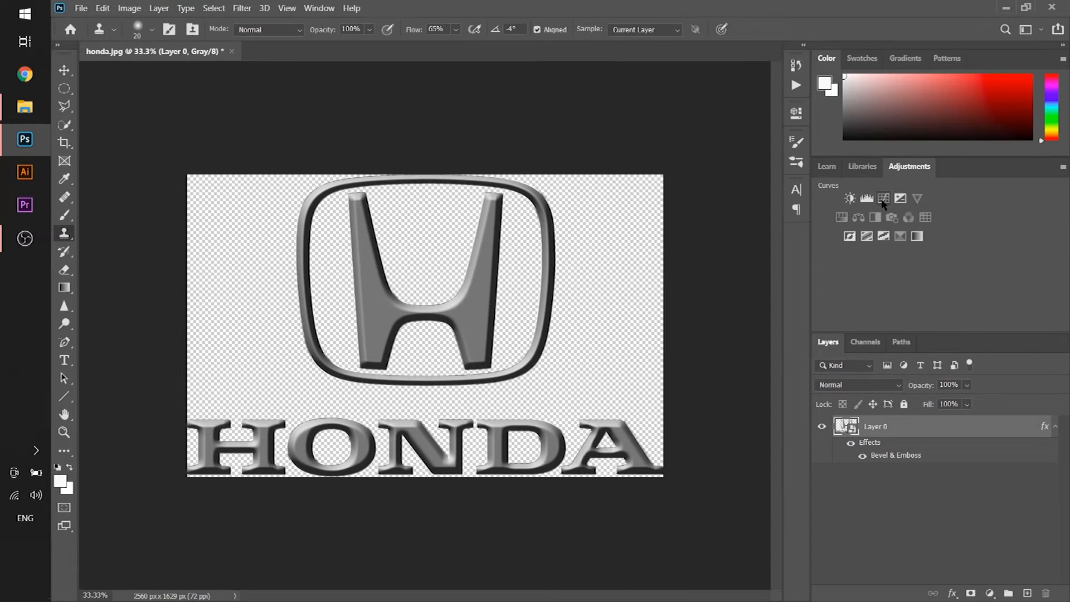
- Add a Curves adjustment layer above the logo and shape its curve into a W with high ends, a high middle and two deep dips
{"action": "left_click", "coordinate": [884, 199]}
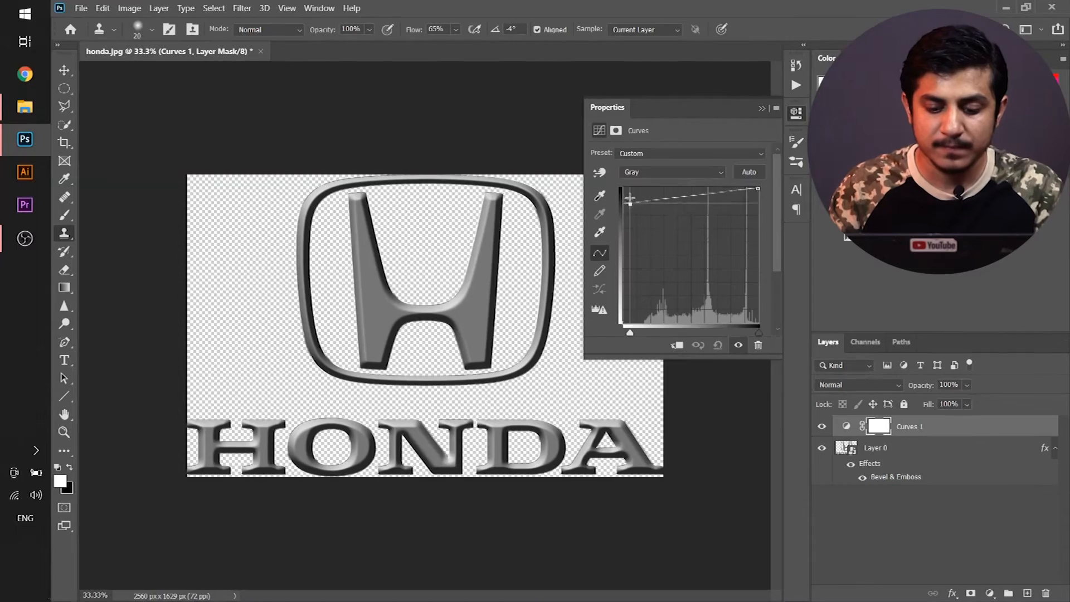
{"action": "left_click_drag", "start_coordinate": [623, 323], "coordinate": [728, 313]}
{"action": "left_click_drag", "start_coordinate": [655, 309], "coordinate": [657, 317]}
{"action": "left_click_drag", "start_coordinate": [727, 313], "coordinate": [729, 319]}
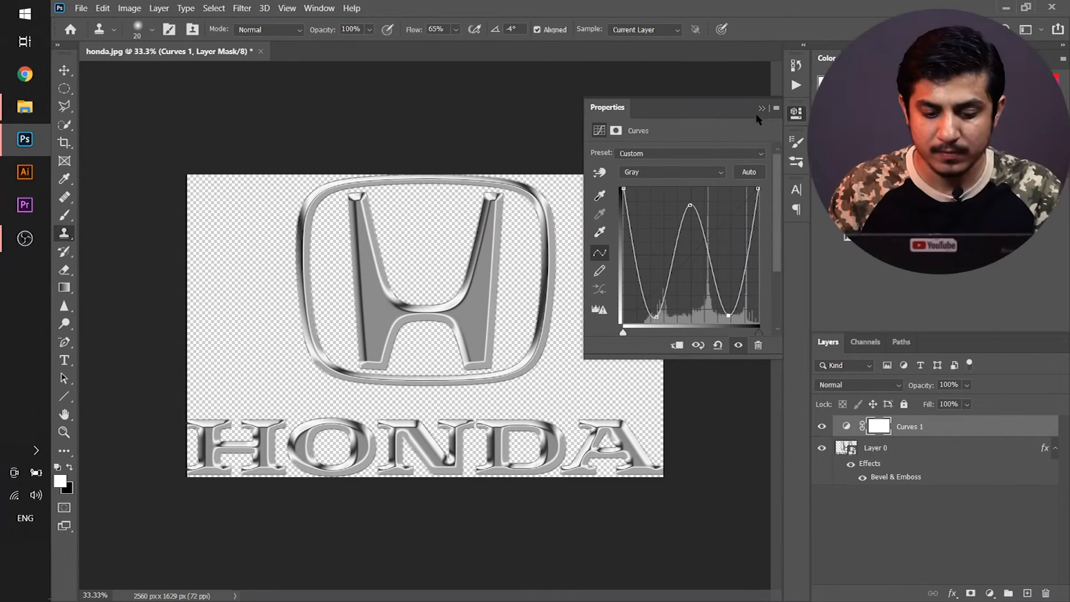
{"action": "left_click", "coordinate": [761, 109]}
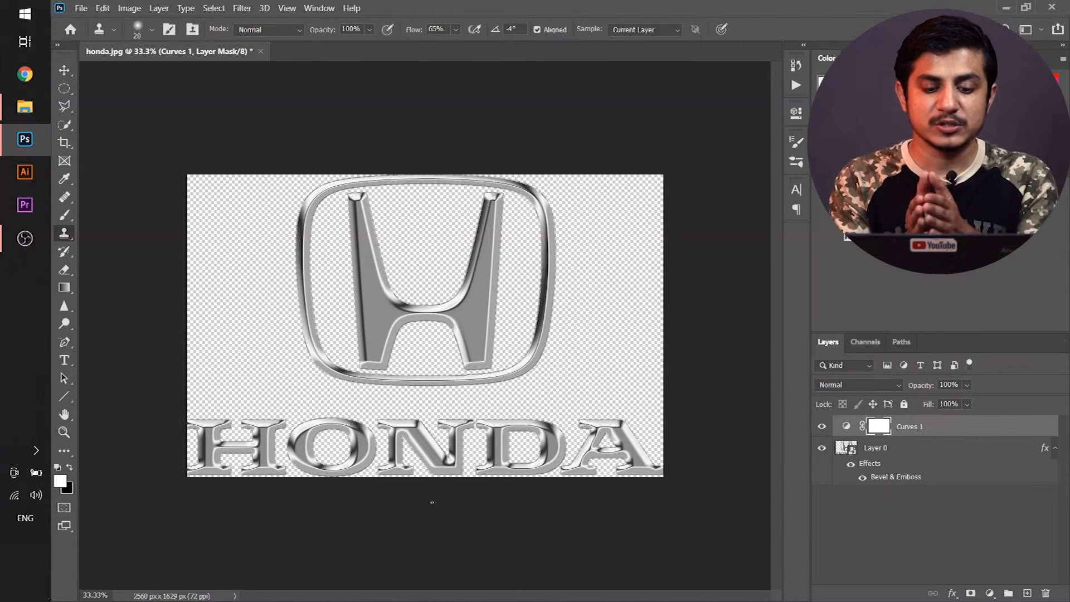
- Add a Solid Color fill layer in black (brightness 0%) and move it beneath Layer 0 as the background
{"action": "left_click", "coordinate": [993, 597]}
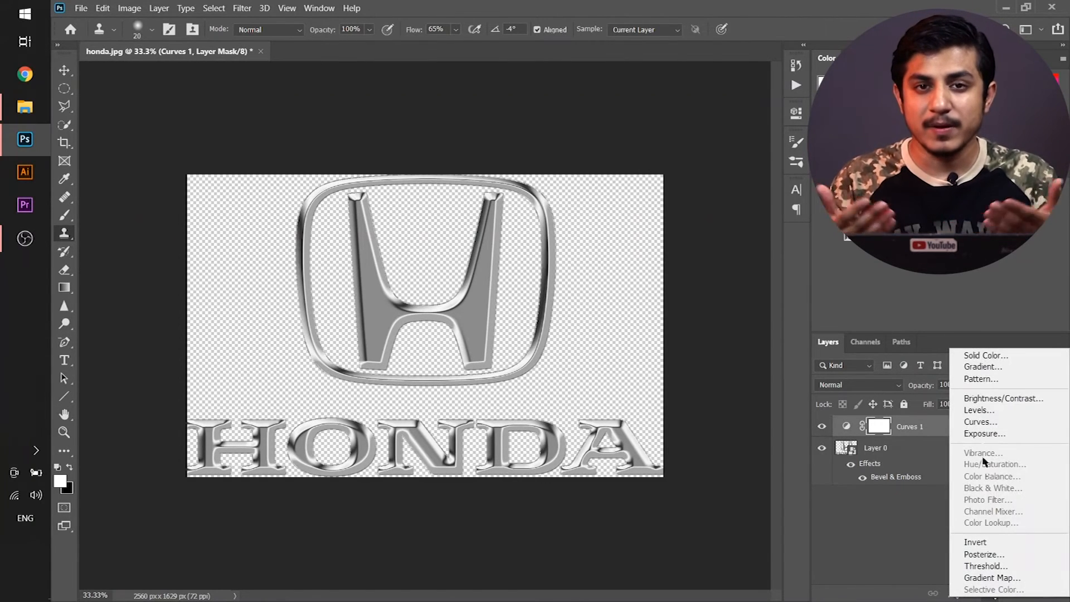
{"action": "left_click", "coordinate": [985, 355]}
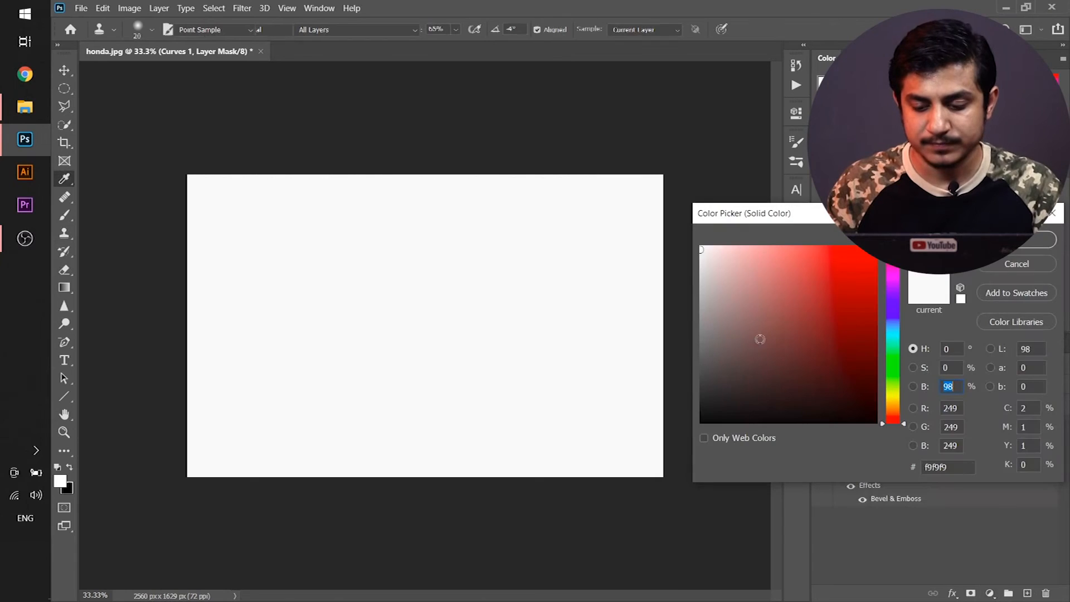
{"action": "type", "text": "0"}
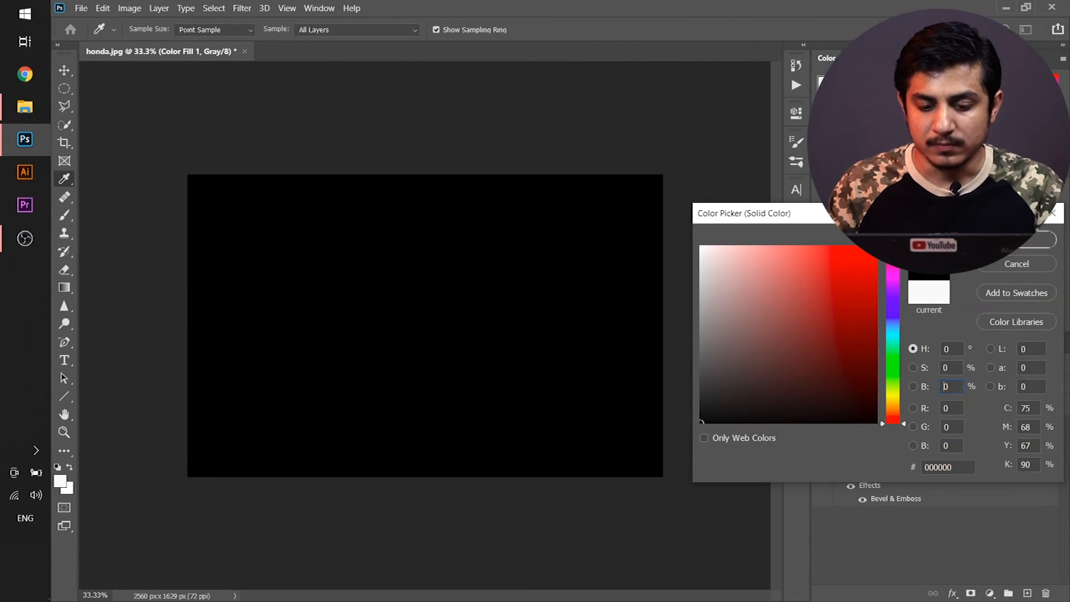
{"action": "key", "text": "Return"}
{"action": "left_click_drag", "start_coordinate": [908, 428], "coordinate": [909, 510]}
- Clip the Curves 1 adjustment layer to Layer 0 so it affects only the logo
{"action": "left_click", "coordinate": [908, 428]}
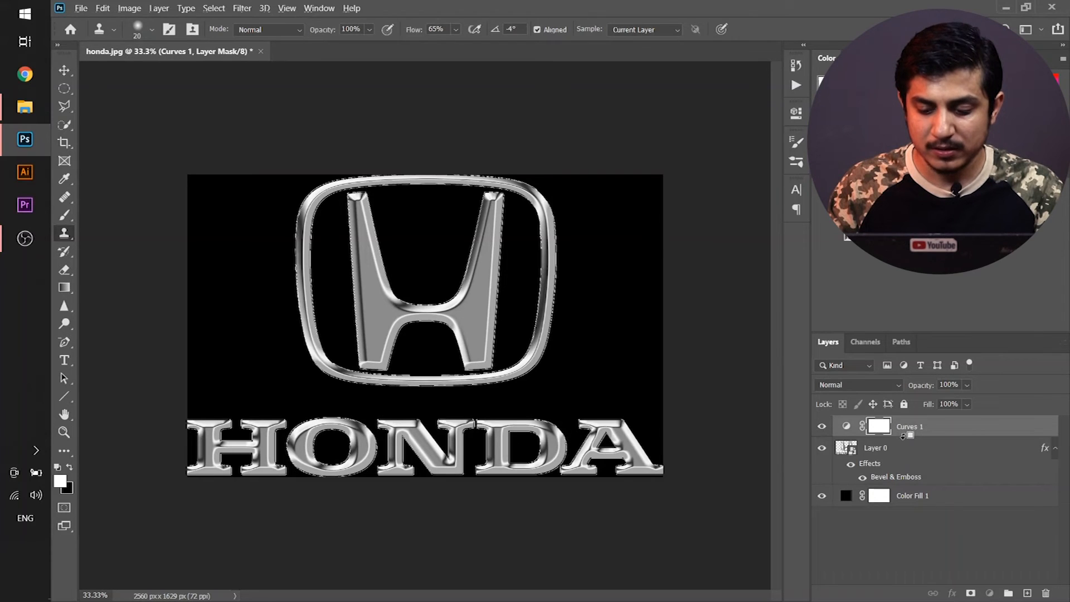
{"action": "key", "text": "ctrl+alt+g"}
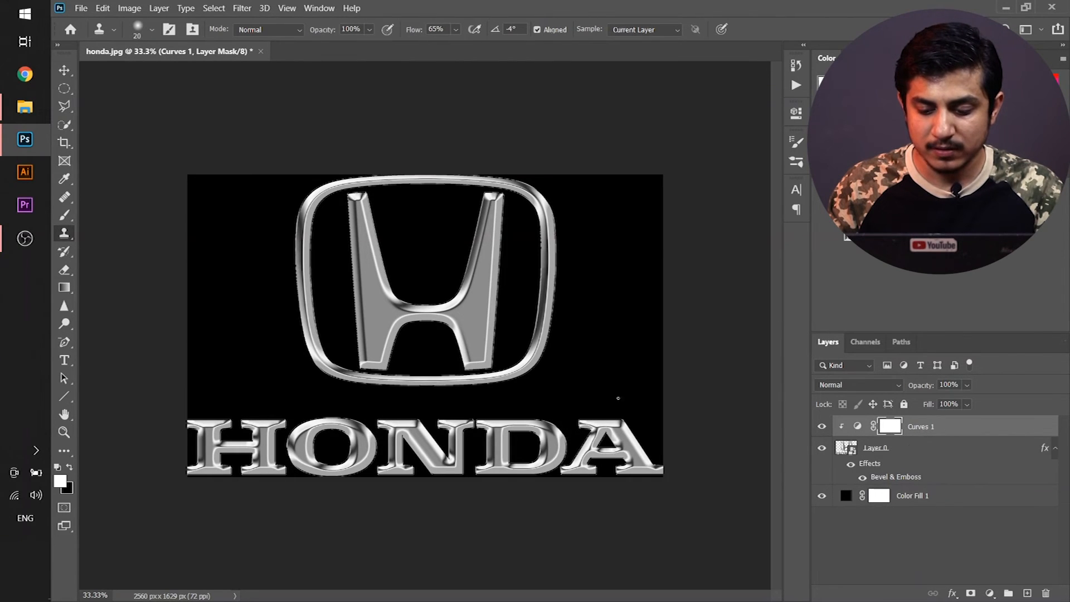